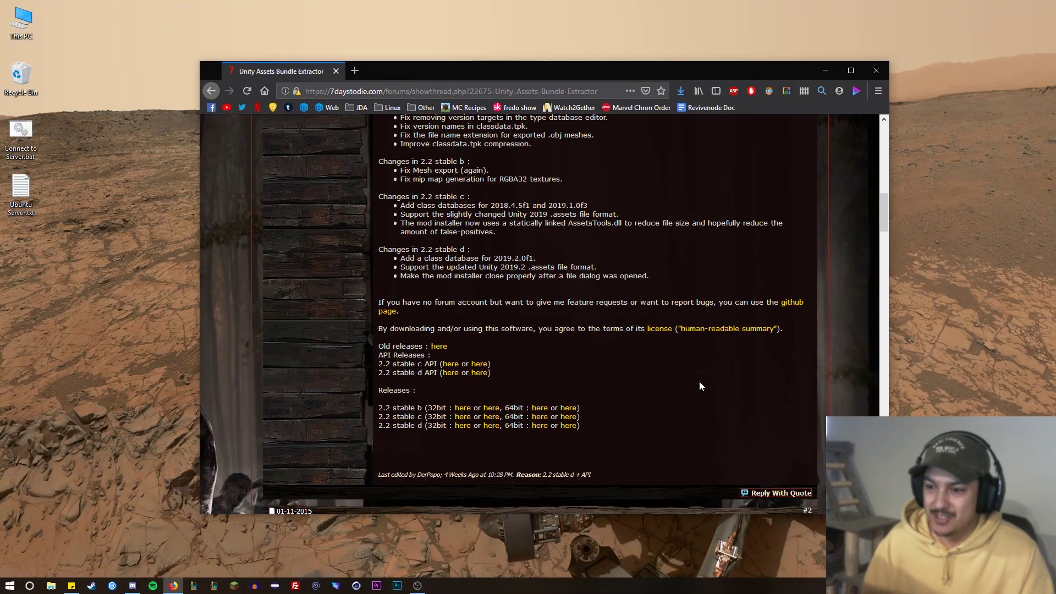
- Download the 64-bit build of Unity Assets Bundle Extractor 2.2 stable d from the forum thread's release links and save the zip
{"action": "scroll", "coordinate": [698, 282], "scroll_direction": "up", "scroll_amount": 15}
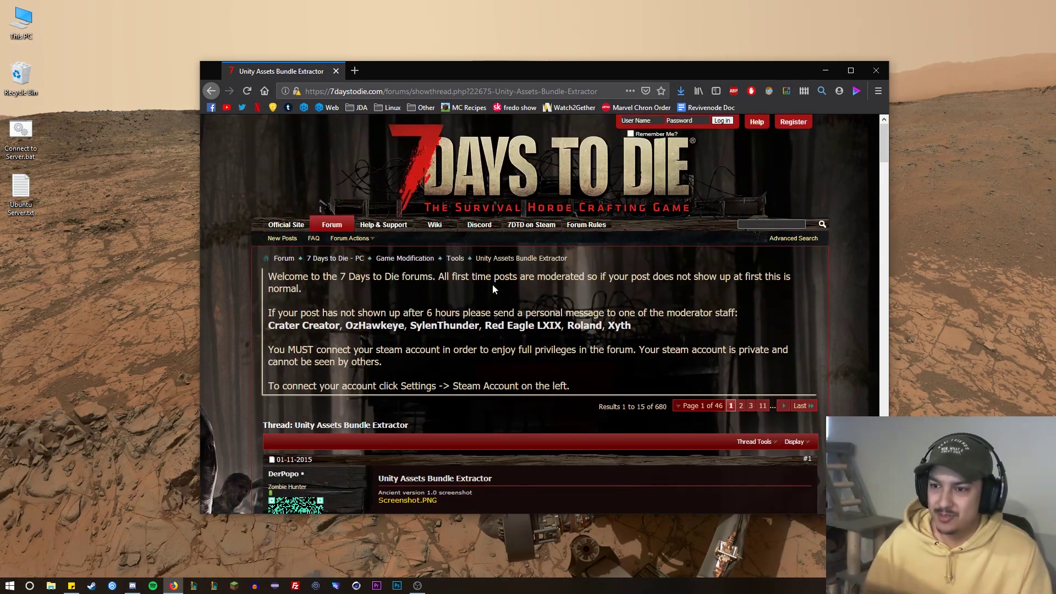
{"action": "left_click_drag", "start_coordinate": [302, 289], "coordinate": [344, 276]}
{"action": "left_click", "coordinate": [527, 240]}
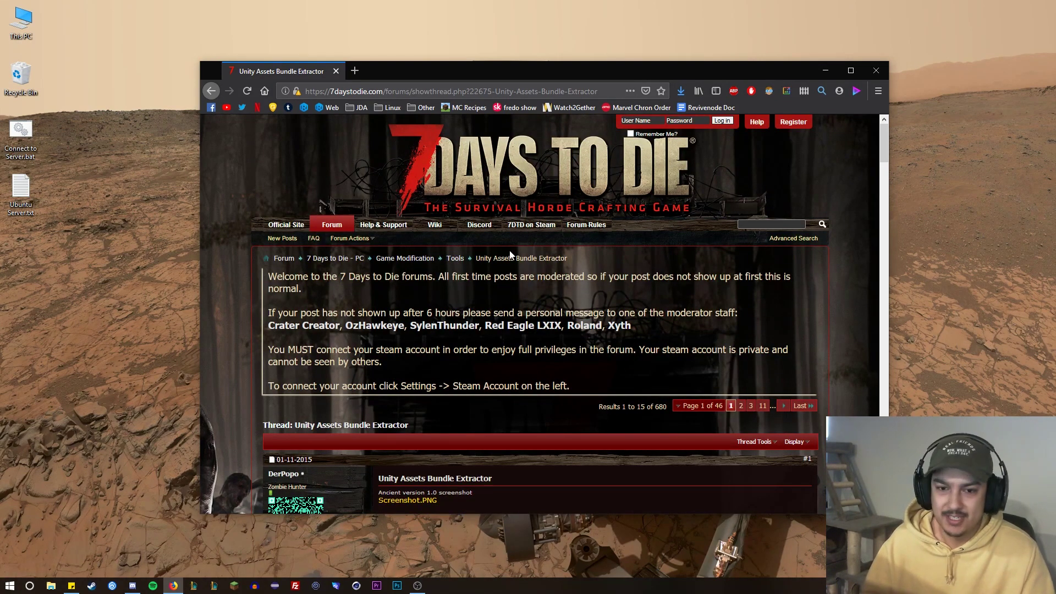
{"action": "scroll", "coordinate": [510, 254], "scroll_direction": "down", "scroll_amount": 15}
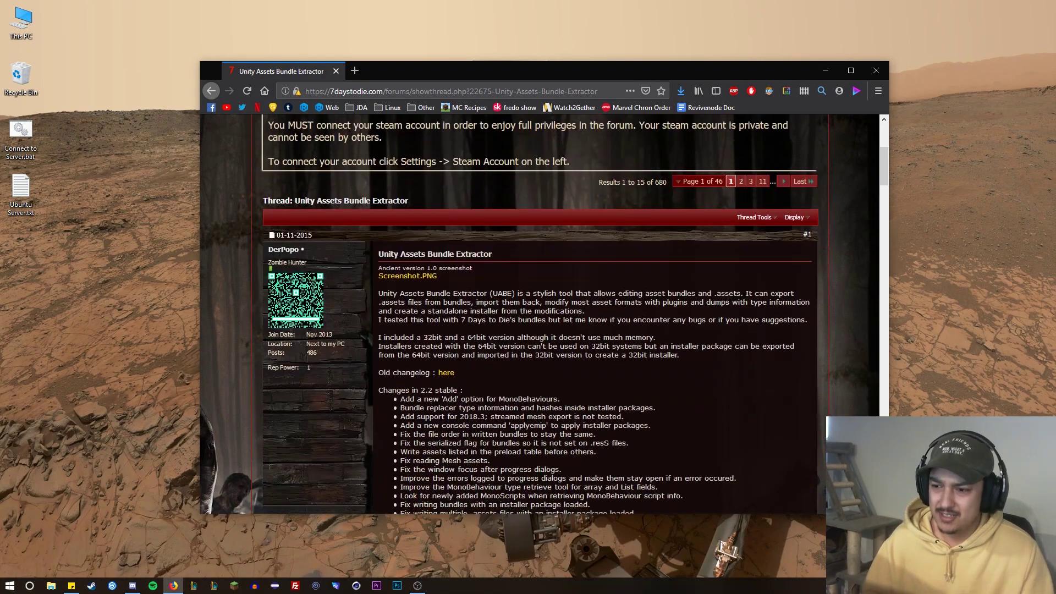
{"action": "left_click", "coordinate": [544, 428]}
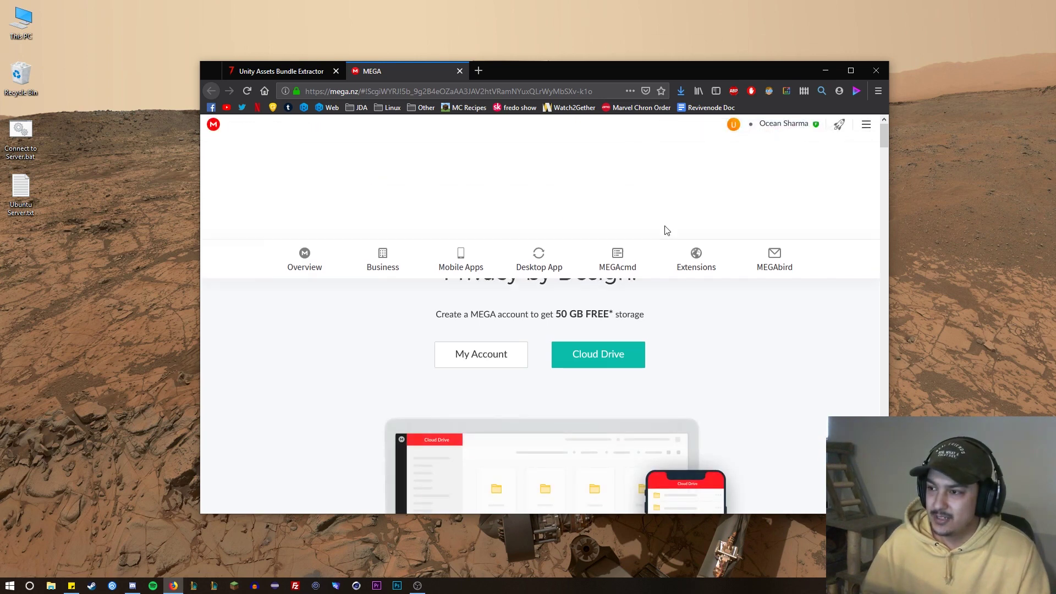
{"action": "left_click", "coordinate": [656, 279]}
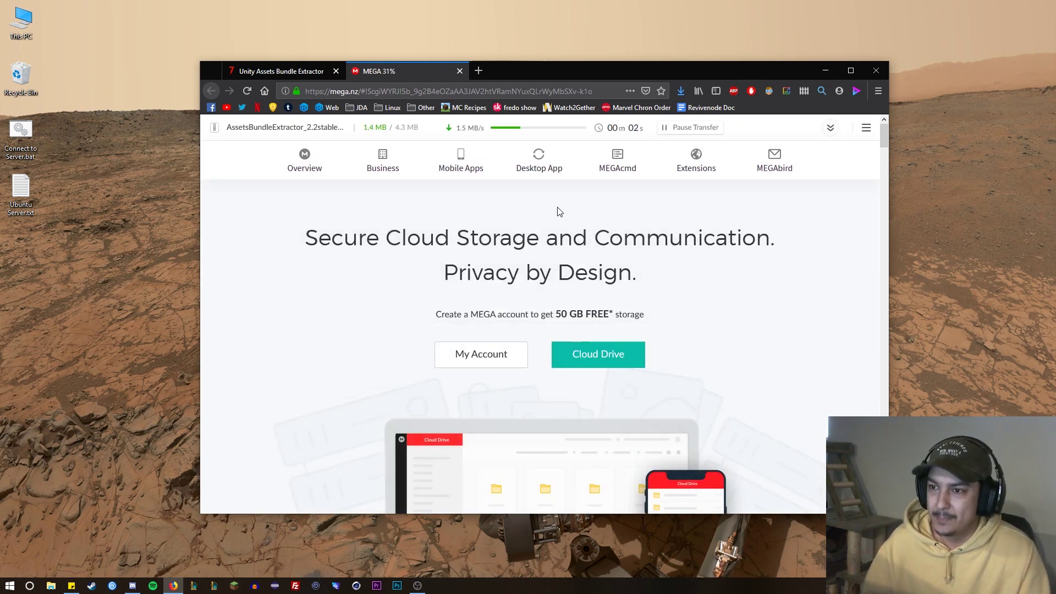
{"action": "left_click", "coordinate": [572, 484]}
{"action": "left_click", "coordinate": [697, 528]}
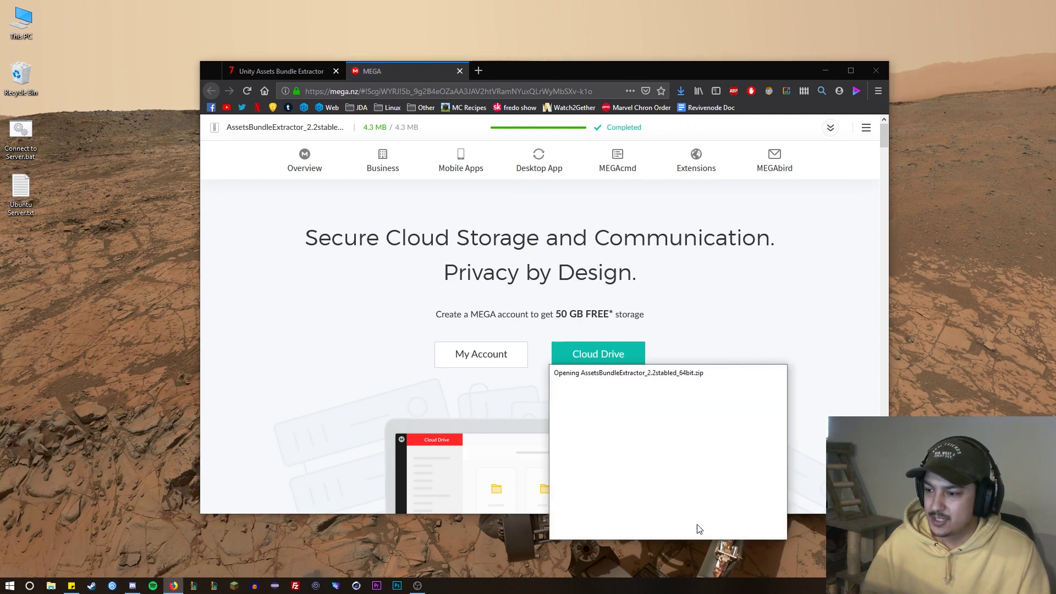
- Open the downloaded AssetsBundleExtractor_2.2stabled_64bit.zip archive and minimize the browser
{"action": "left_click", "coordinate": [680, 91]}
{"action": "left_click", "coordinate": [636, 130]}
{"action": "left_click", "coordinate": [825, 70]}
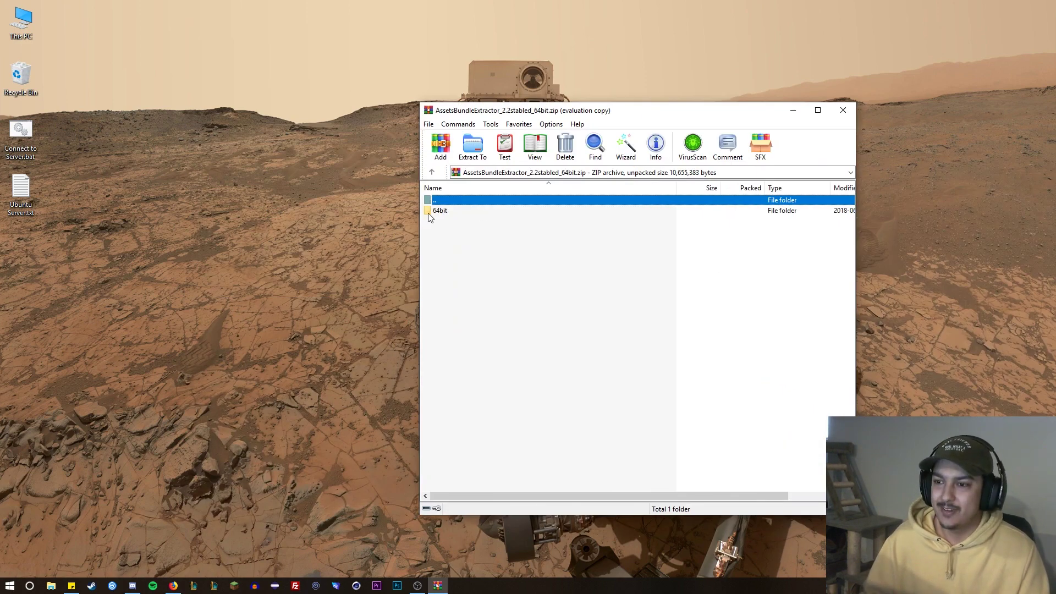
- Look inside the archive's 64bit folder, extract that folder onto the desktop and close the archive
{"action": "left_click", "coordinate": [440, 212]}
{"action": "double_click", "coordinate": [449, 212]}
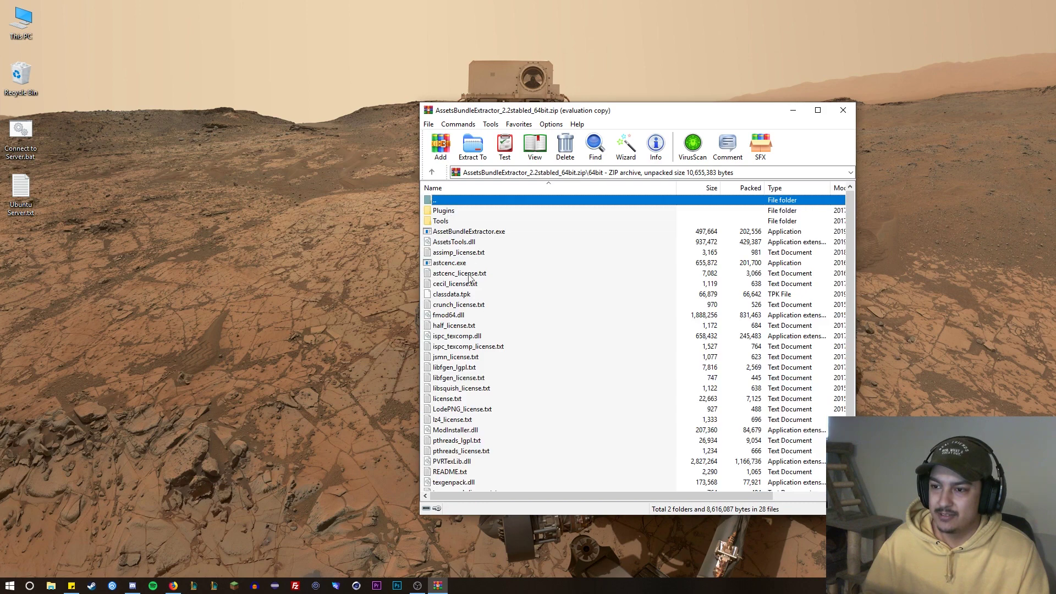
{"action": "left_click", "coordinate": [469, 231]}
{"action": "double_click", "coordinate": [450, 202]}
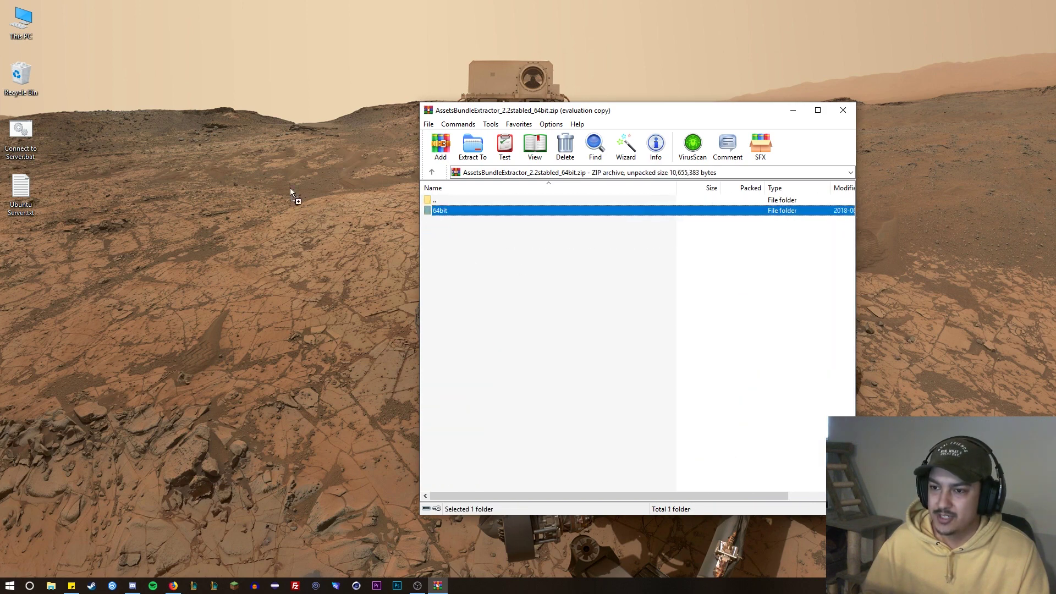
{"action": "left_click_drag", "start_coordinate": [245, 181], "coordinate": [343, 187]}
{"action": "left_click", "coordinate": [843, 110]}
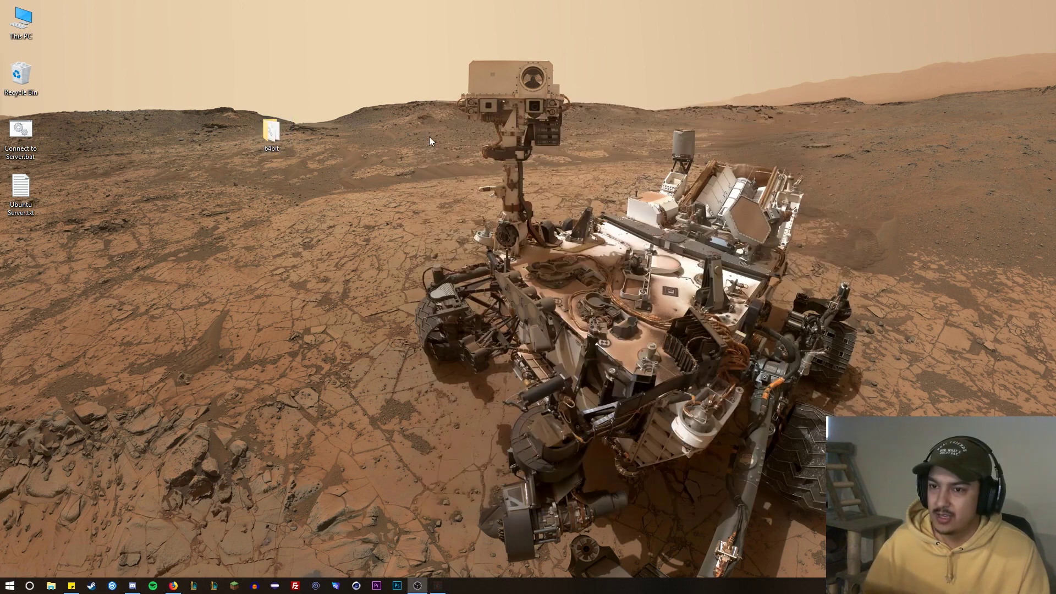
- Open the extracted 64bit folder on the desktop and launch AssetBundleExtractor.exe
{"action": "double_click", "coordinate": [276, 133]}
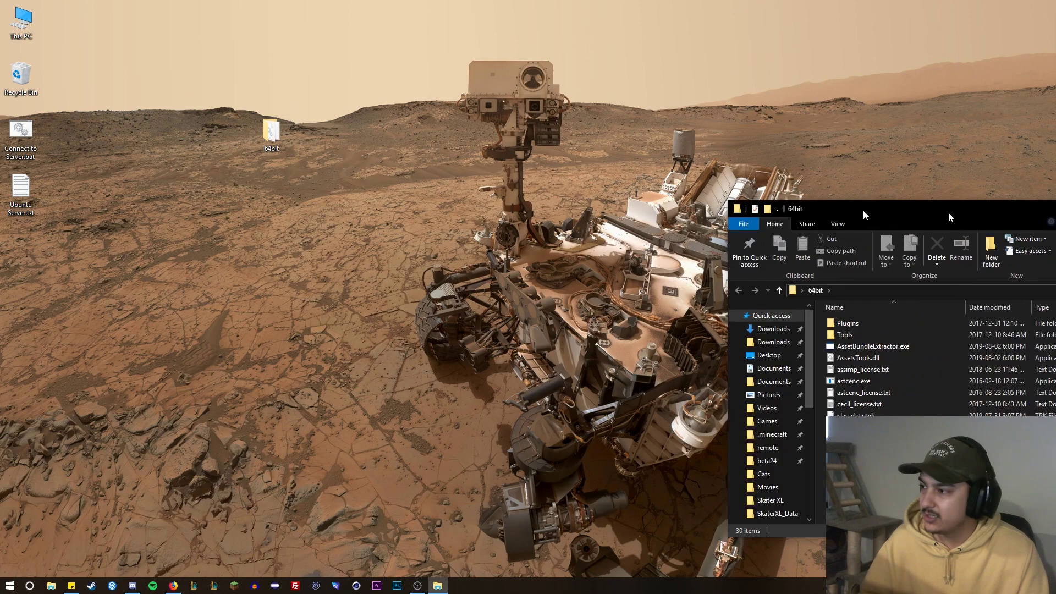
{"action": "left_click_drag", "start_coordinate": [825, 212], "coordinate": [629, 240]}
{"action": "double_click", "coordinate": [516, 375]}
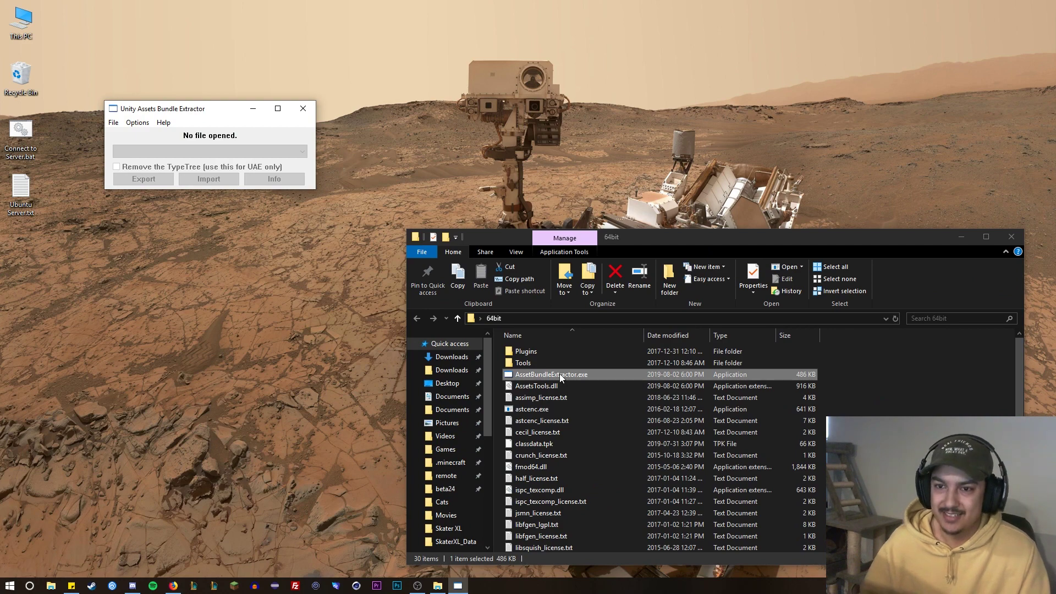
- Open the map file "Ghetto Spot By Le Kaiju & OG Hubba & Ocean Public Release V1" and agree to unpack the compressed bundle
{"action": "left_click", "coordinate": [114, 123]}
{"action": "left_click", "coordinate": [128, 137]}
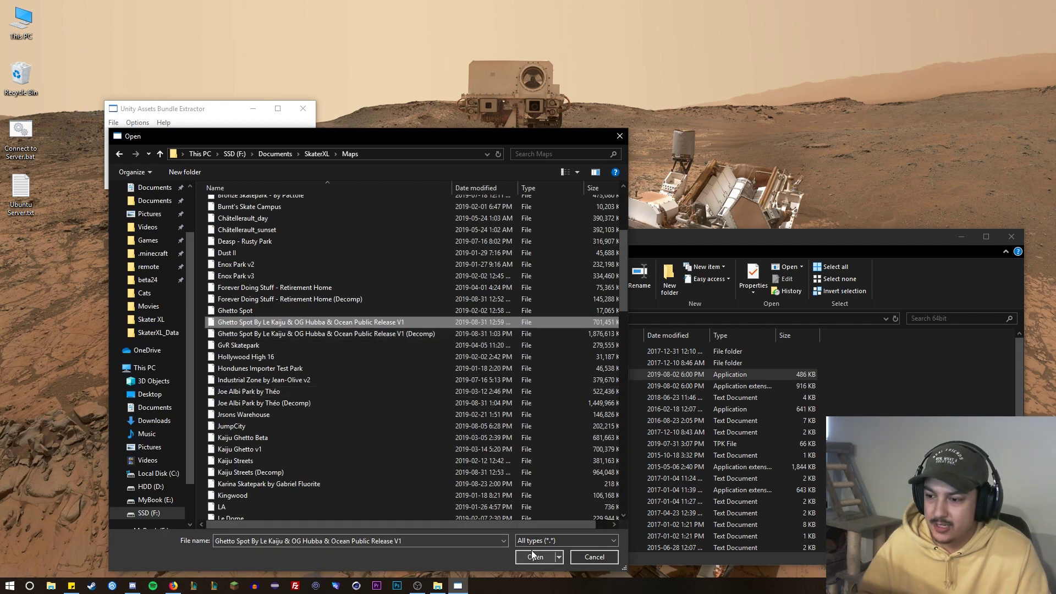
{"action": "left_click", "coordinate": [532, 555]}
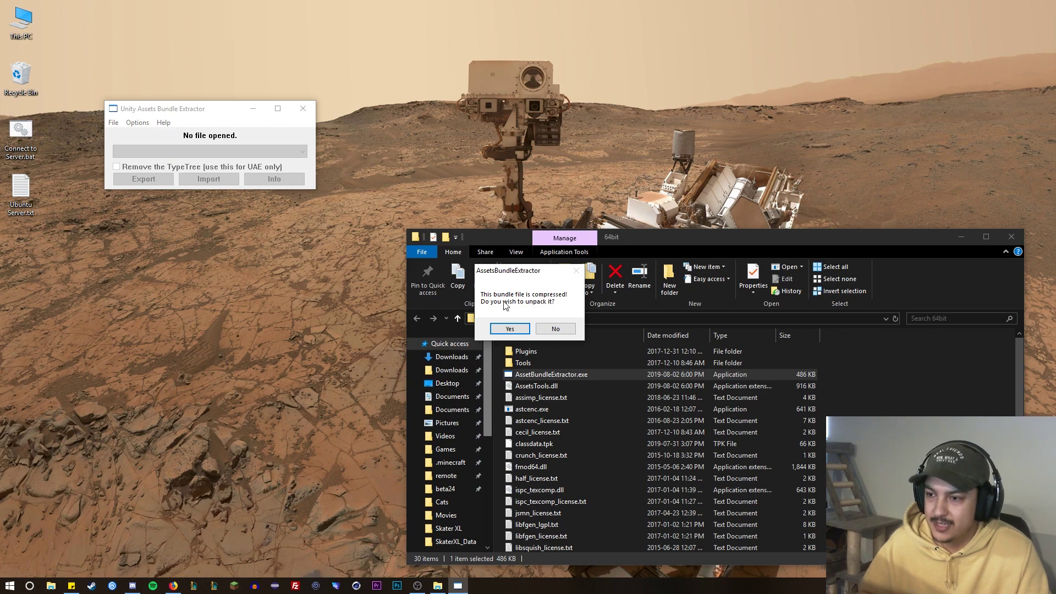
{"action": "left_click", "coordinate": [509, 329]}
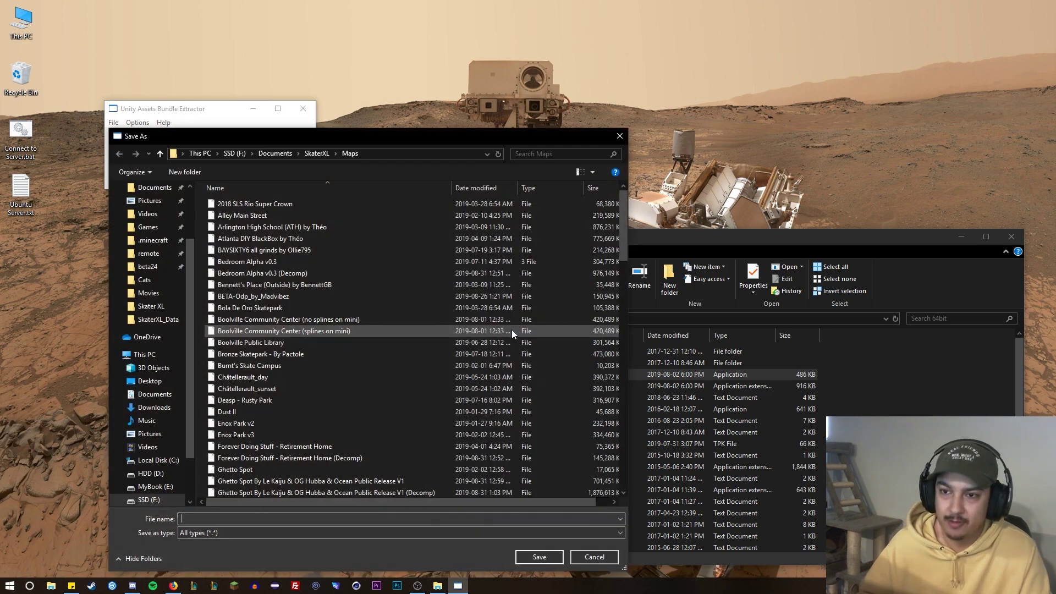
- Save the unpacked bundle in the Maps folder as "___Ghetto Spot By Le Kaiju & OG Hubba & Ocean Public Release V1"
{"action": "scroll", "coordinate": [434, 400], "scroll_direction": "down", "scroll_amount": 1}
{"action": "left_click", "coordinate": [374, 456]}
{"action": "left_click", "coordinate": [429, 518]}
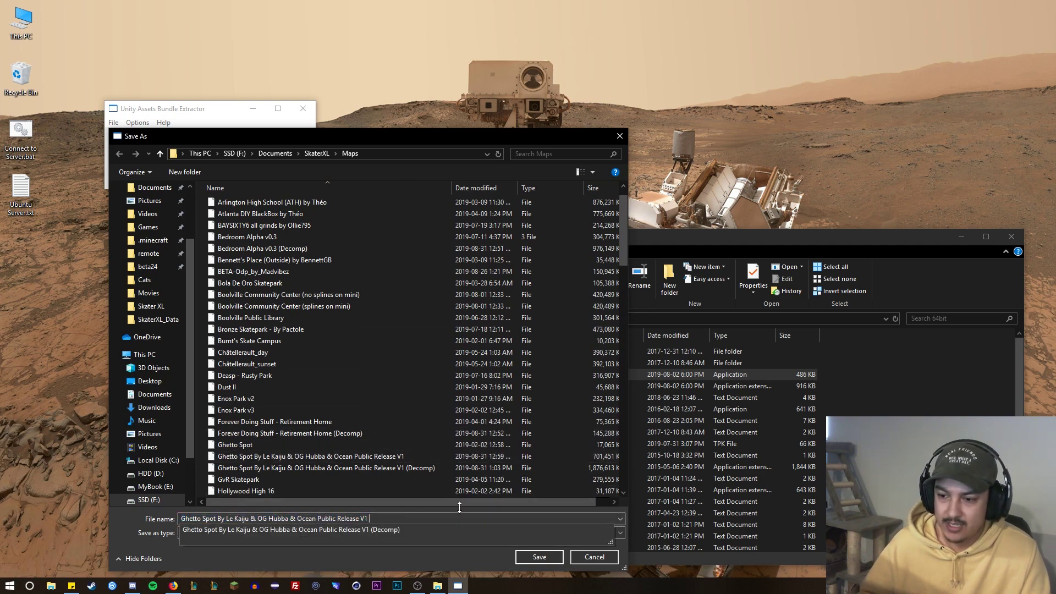
{"action": "key", "text": "Home"}
{"action": "type", "text": "__"}
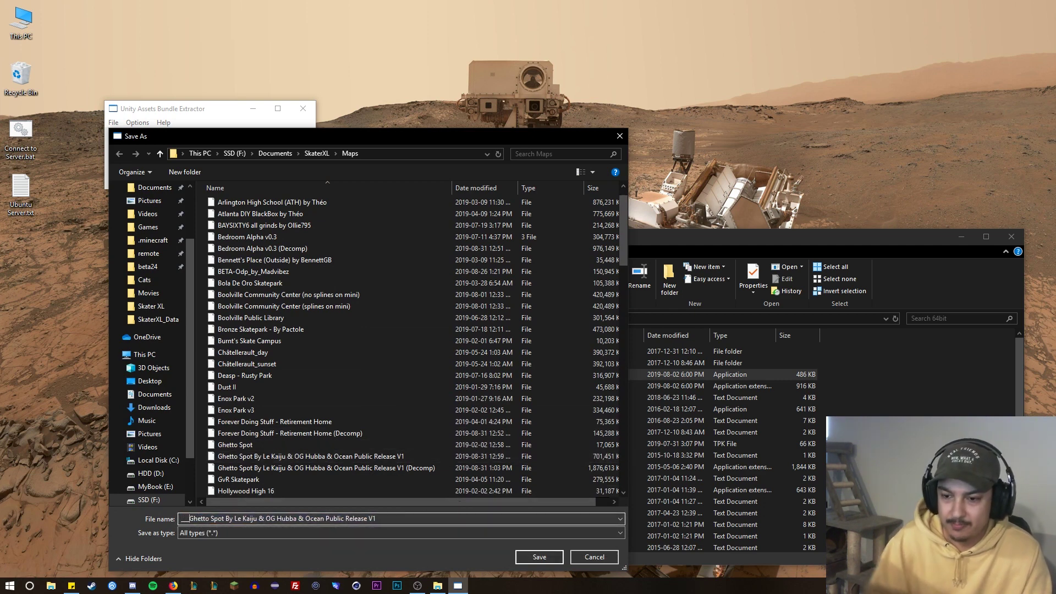
{"action": "left_click", "coordinate": [538, 557]}
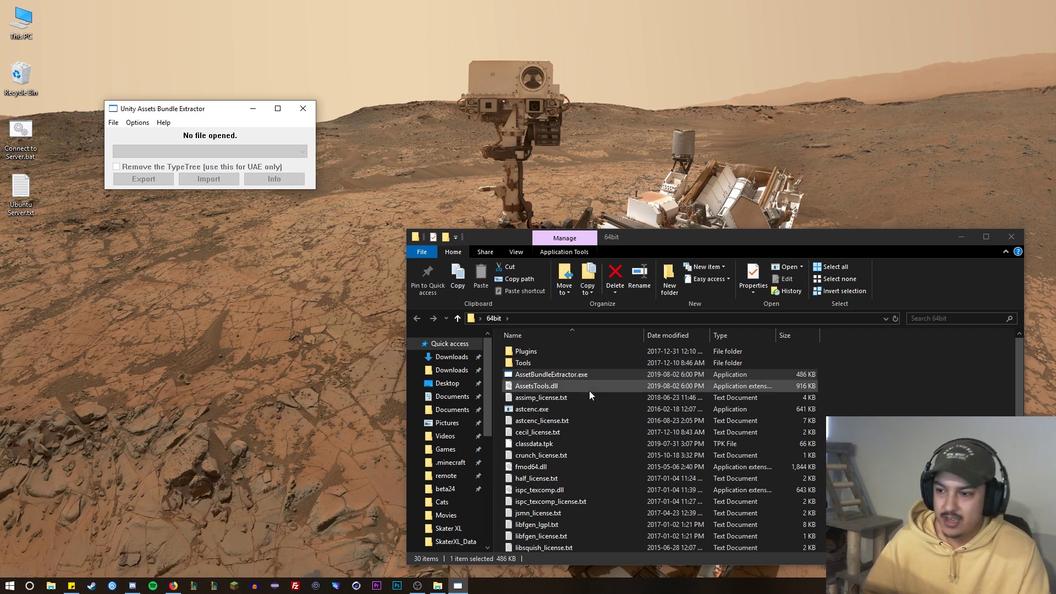
- Browse File Explorer to the SkaterXL Maps folder under Documents on the SSD (F:) drive
{"action": "scroll", "coordinate": [469, 473], "scroll_direction": "down", "scroll_amount": 2}
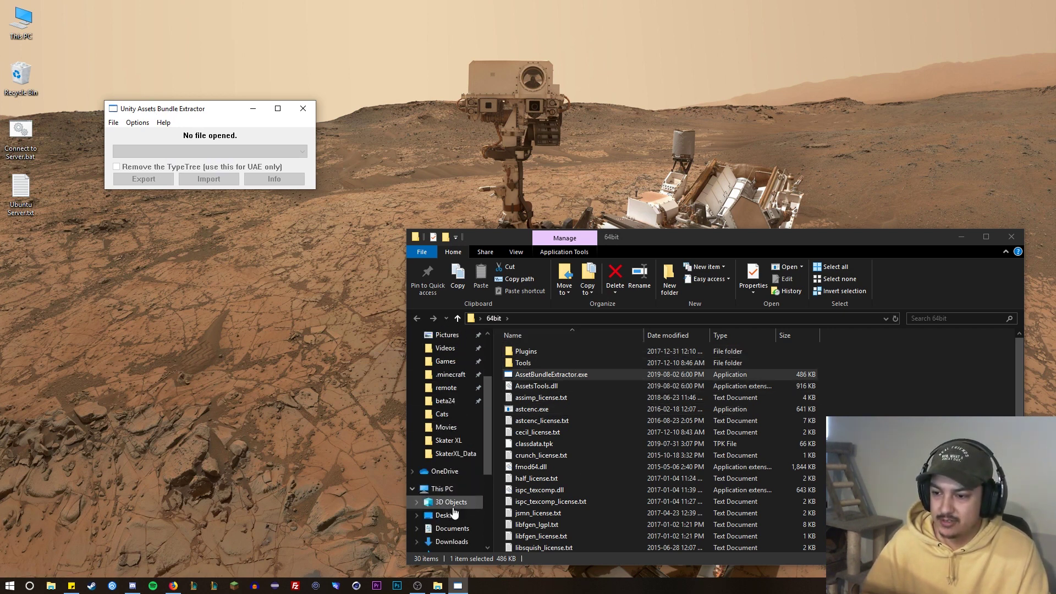
{"action": "scroll", "coordinate": [469, 483], "scroll_direction": "down", "scroll_amount": 1}
{"action": "left_click", "coordinate": [465, 476]}
{"action": "double_click", "coordinate": [714, 511]}
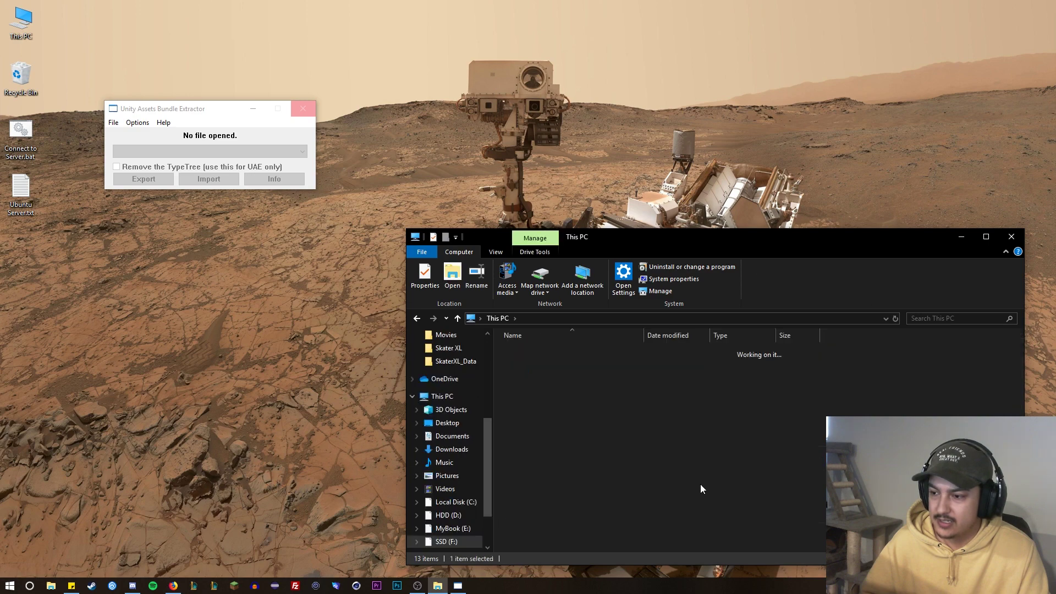
{"action": "double_click", "coordinate": [528, 354]}
{"action": "double_click", "coordinate": [527, 351]}
{"action": "double_click", "coordinate": [580, 352]}
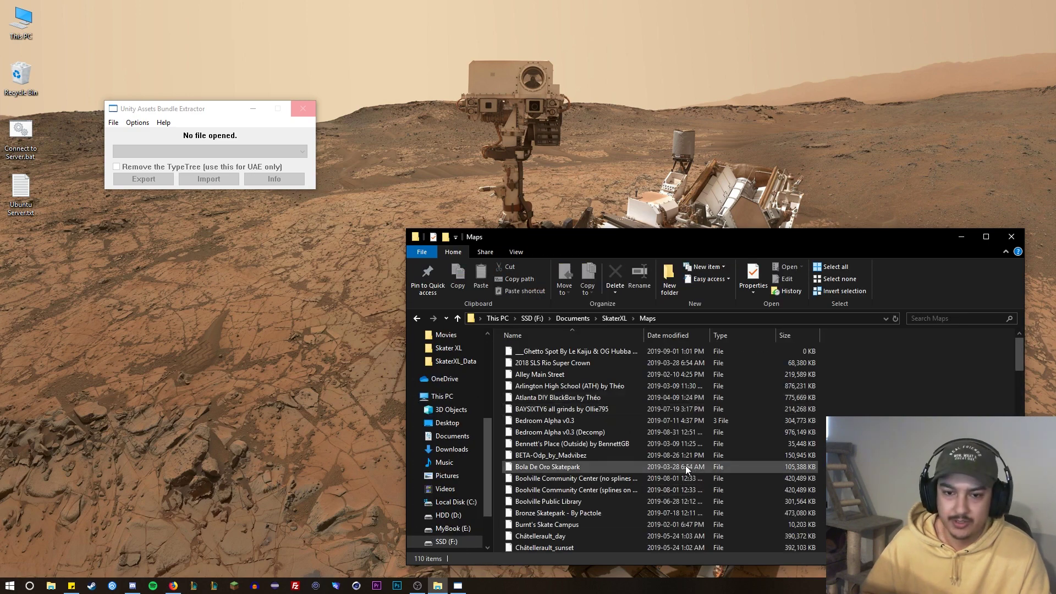
- Find the unpacked ___Ghetto Spot file in the Maps folder, widen the name column to fit, and check the file's size
{"action": "left_click", "coordinate": [613, 477]}
{"action": "key", "text": "g"}
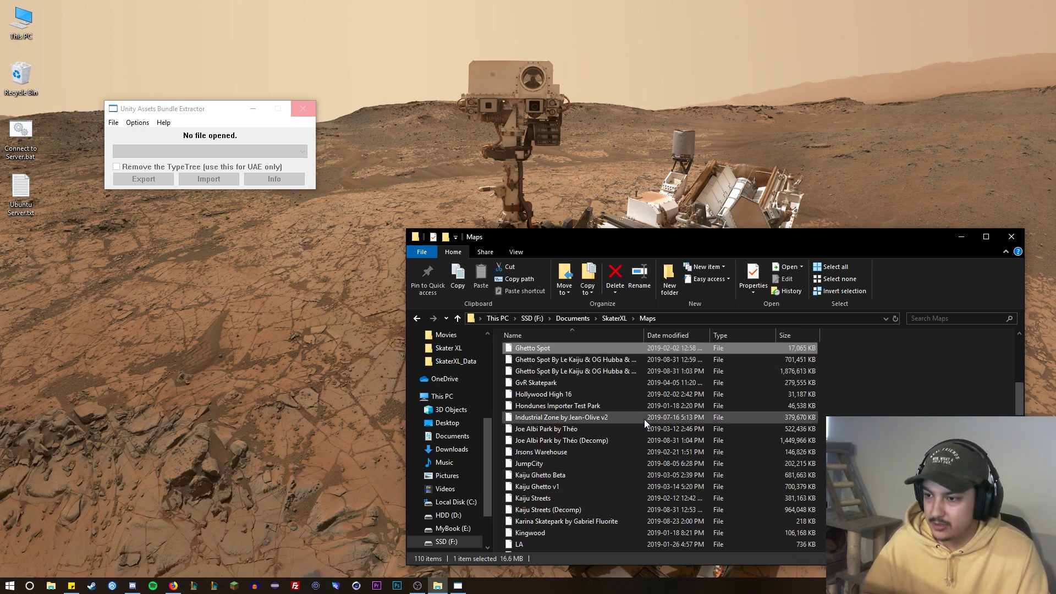
{"action": "scroll", "coordinate": [645, 419], "scroll_direction": "up", "scroll_amount": 10}
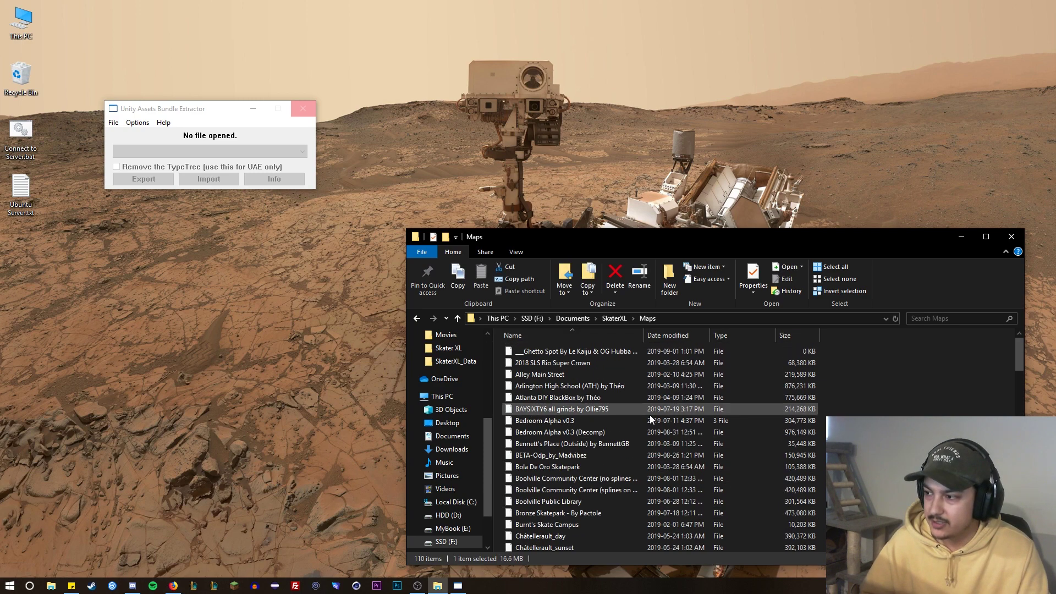
{"action": "double_click", "coordinate": [643, 335]}
{"action": "left_click", "coordinate": [665, 355]}
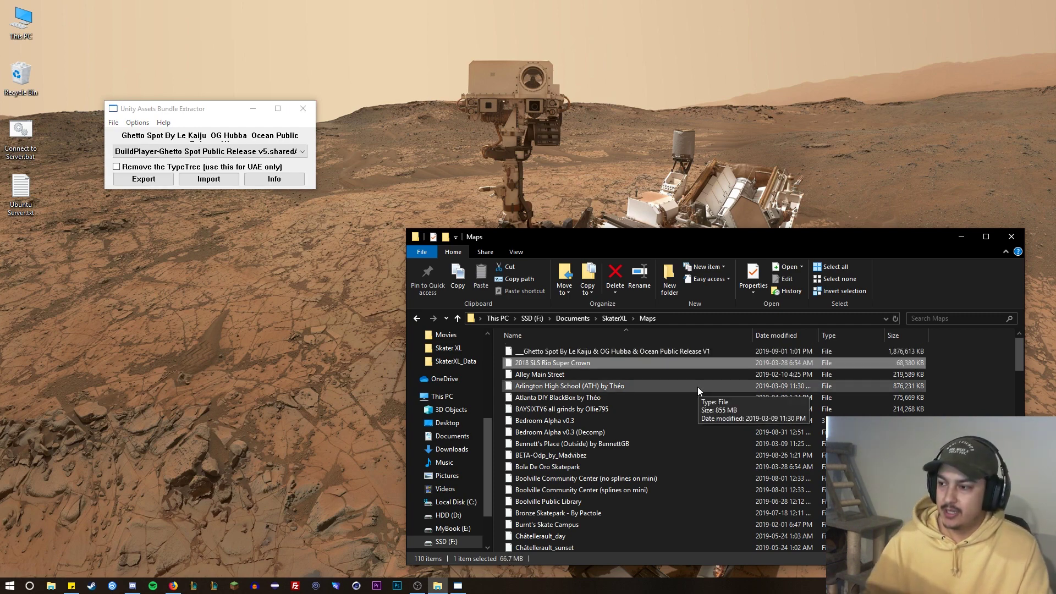
{"action": "left_click", "coordinate": [784, 350]}
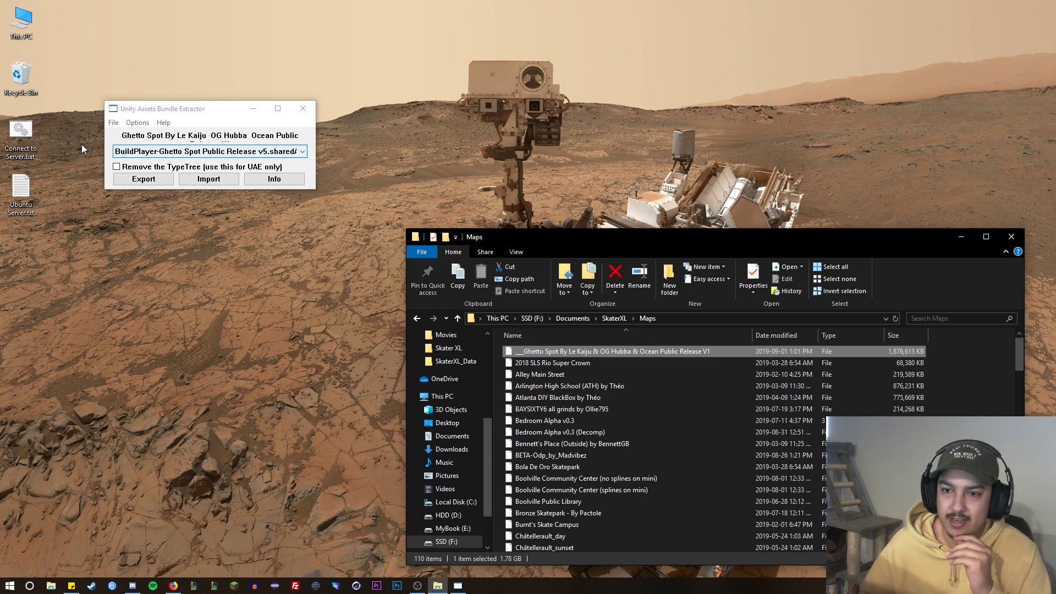
- Review the asset files listed for the unpacked bundle, close the Unity Assets Bundle Extractor and reposition the Maps folder window
{"action": "left_click", "coordinate": [190, 149]}
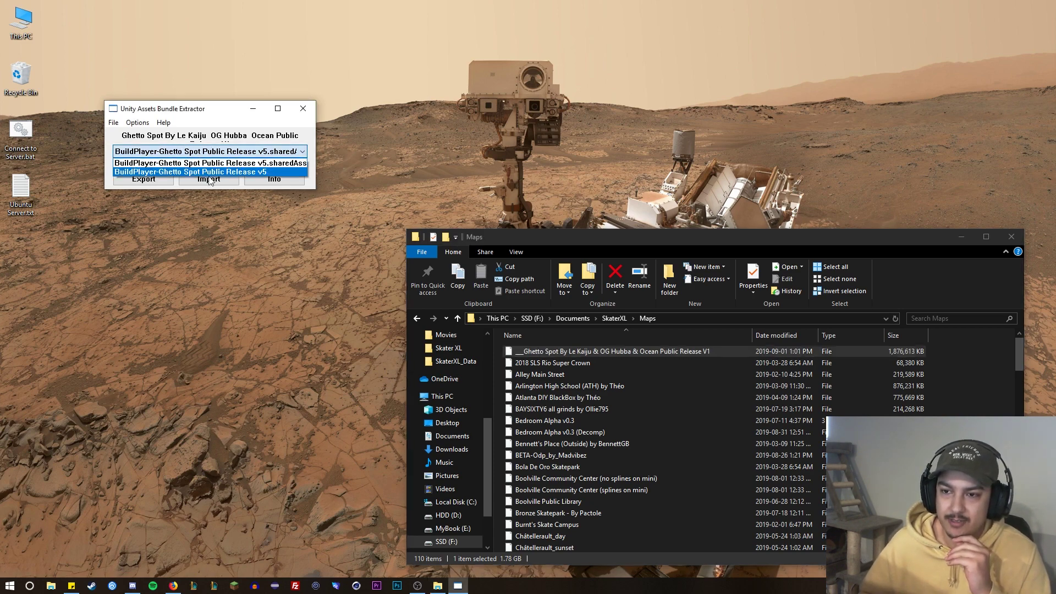
{"action": "left_click", "coordinate": [283, 160]}
{"action": "left_click", "coordinate": [290, 175]}
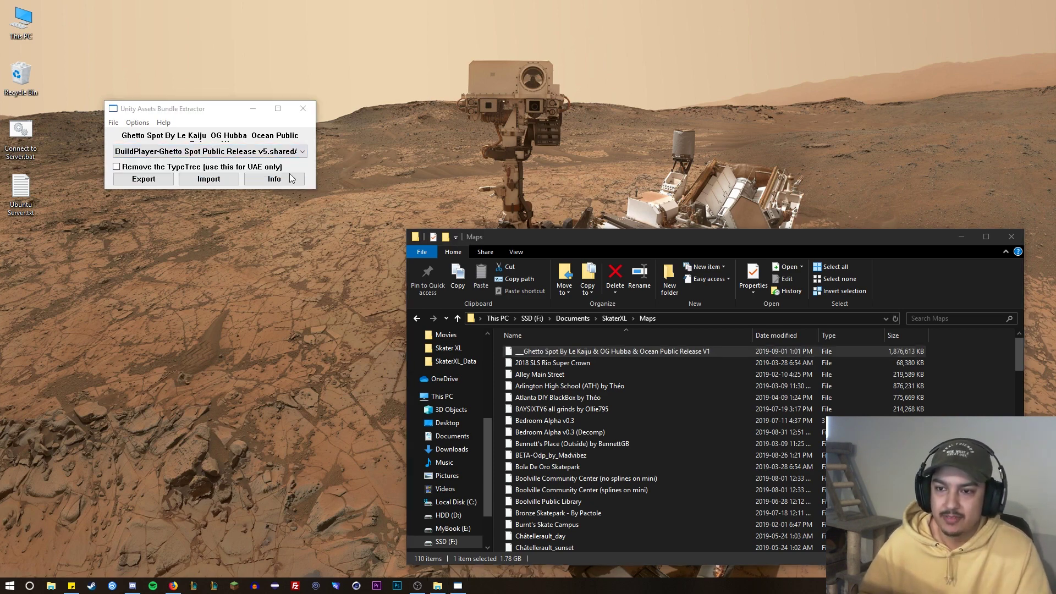
{"action": "left_click", "coordinate": [302, 109]}
{"action": "left_click_drag", "start_coordinate": [572, 236], "coordinate": [447, 177]}
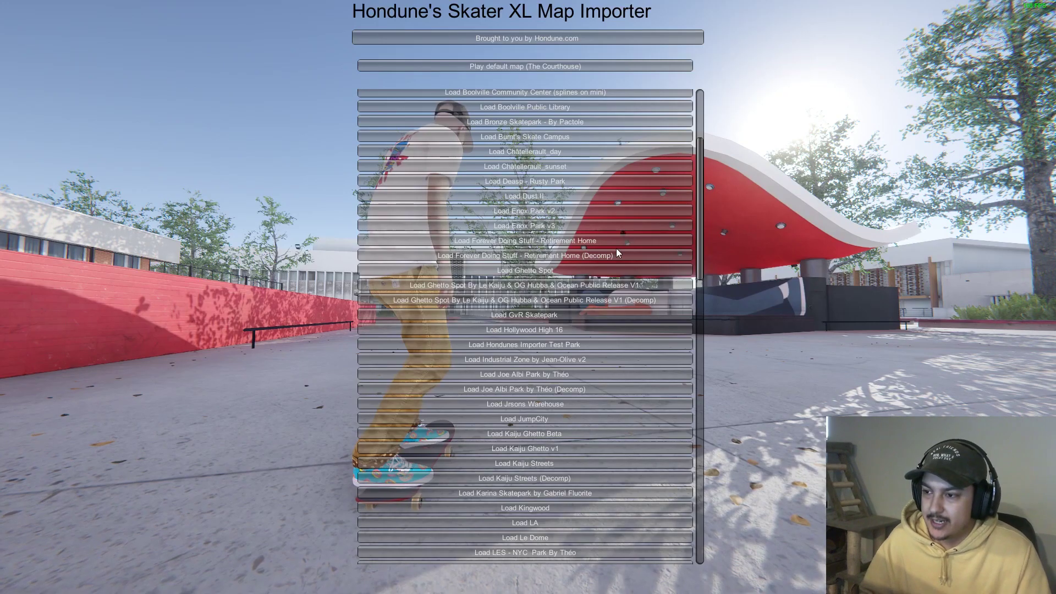
- In Skater XL's map importer, load the original Ghetto Spot Public Release V1 map and the unpacked ___Ghetto Spot version
{"action": "left_click", "coordinate": [673, 284]}
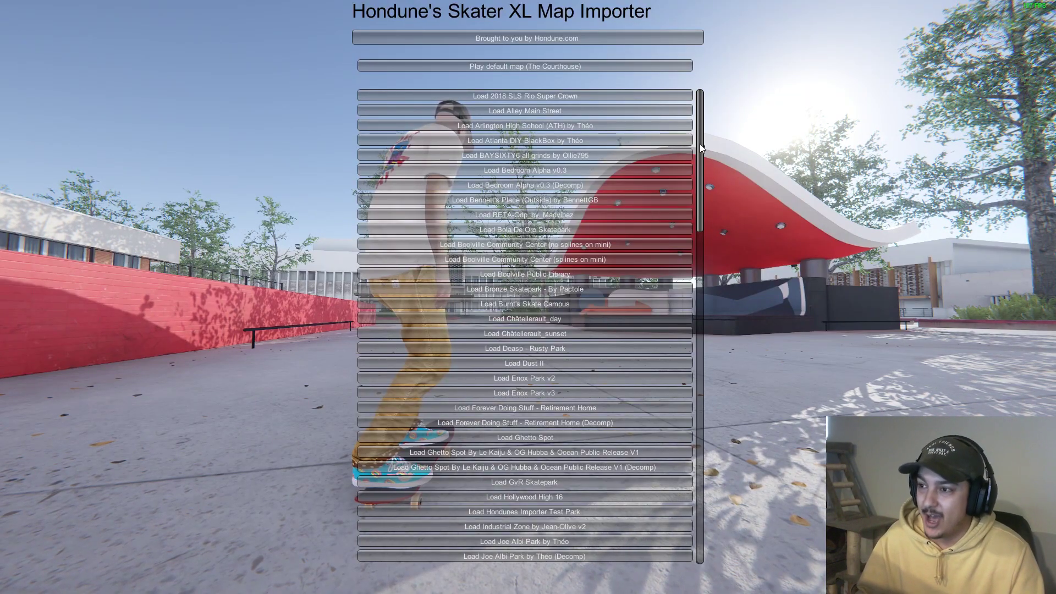
{"action": "left_click_drag", "start_coordinate": [700, 144], "coordinate": [689, 501]}
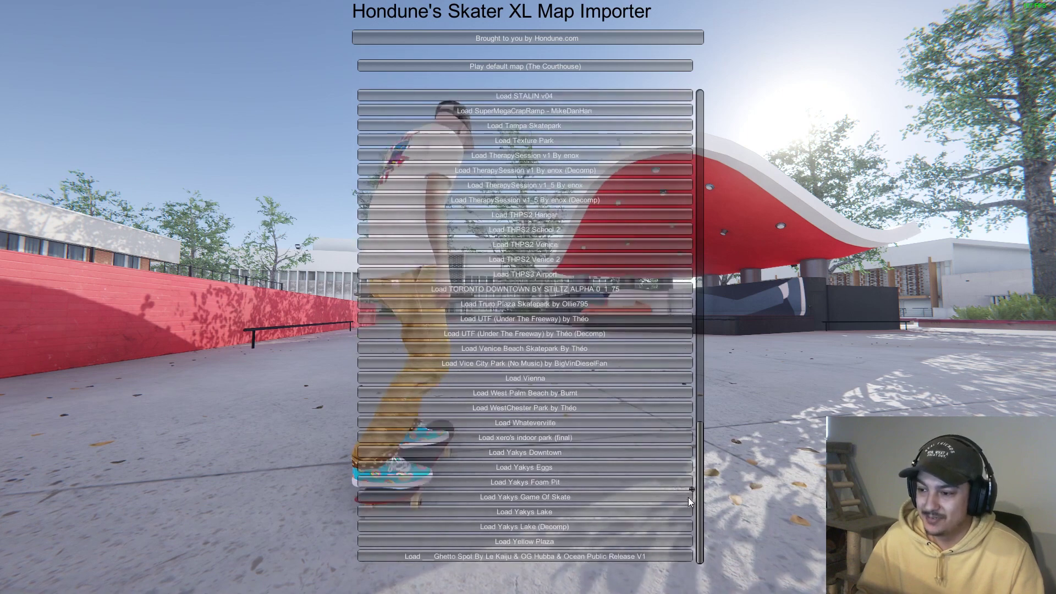
{"action": "left_click", "coordinate": [471, 553]}
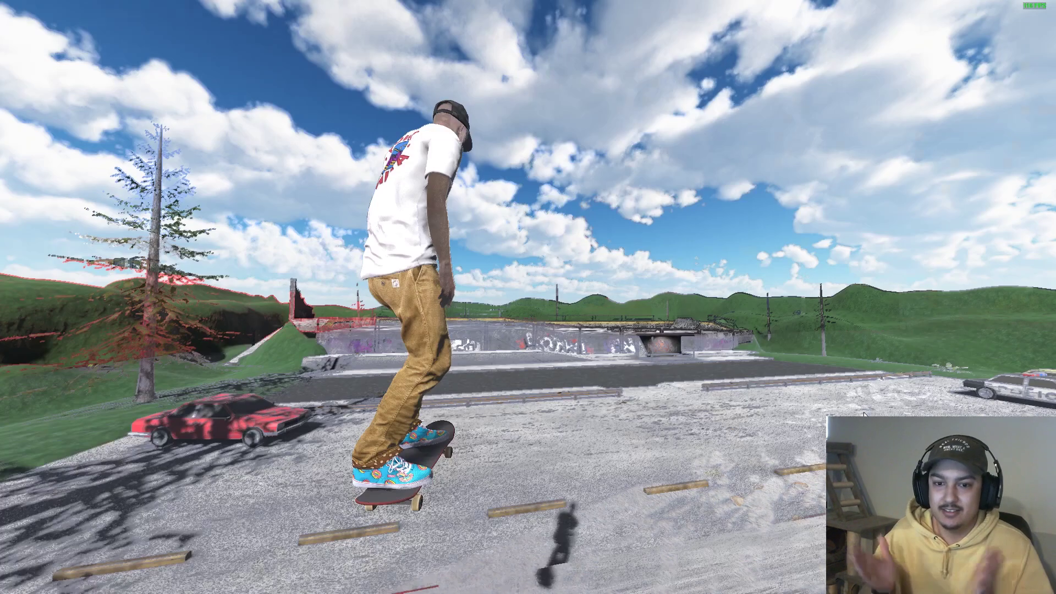